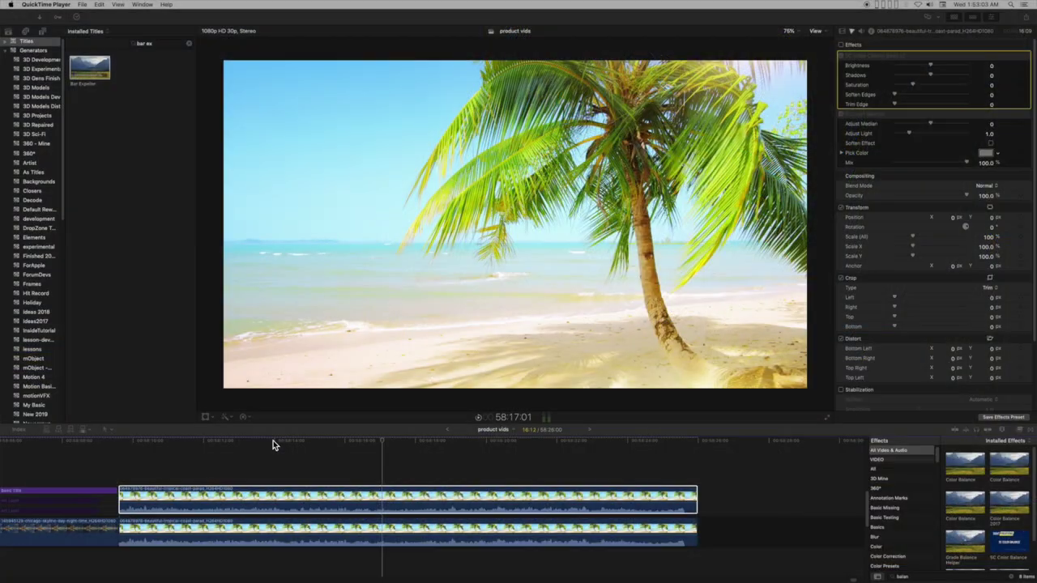
Step: Scrub the playhead back to an earlier frame of the beach palm-tree clip
{"action": "mouse_move", "coordinate": [202, 444]}
{"action": "left_mouse_down"}
{"action": "mouse_move", "coordinate": [548, 444]}
{"action": "mouse_move", "coordinate": [271, 444]}
{"action": "left_mouse_up"}
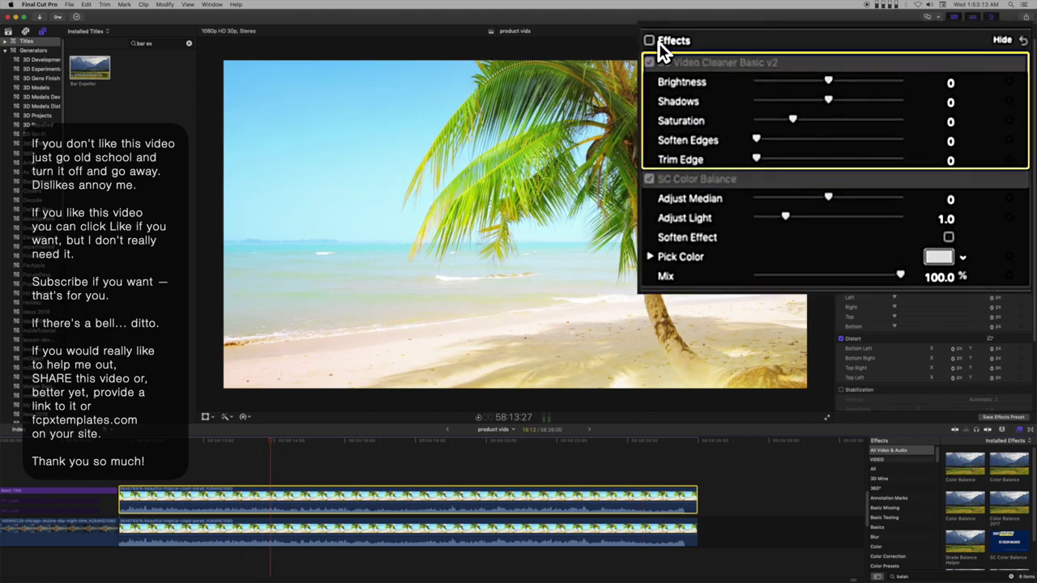
Step: Enable the clip's effects and set Video Cleaner Brightness -0.17, Shadows -0.29, Saturation -0.35
{"action": "left_click", "coordinate": [649, 41]}
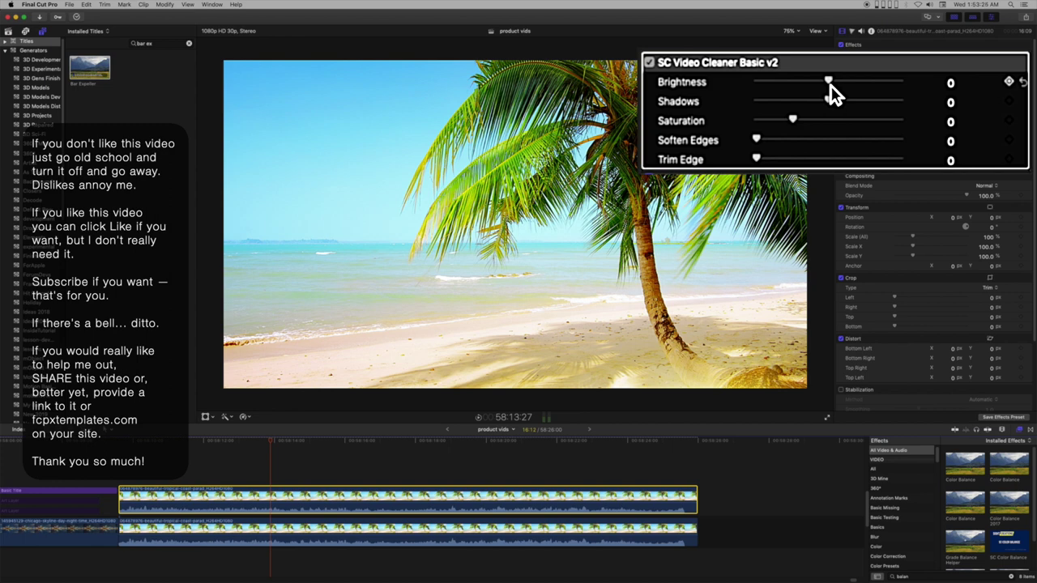
{"action": "left_click_drag", "start_coordinate": [830, 83], "coordinate": [822, 88]}
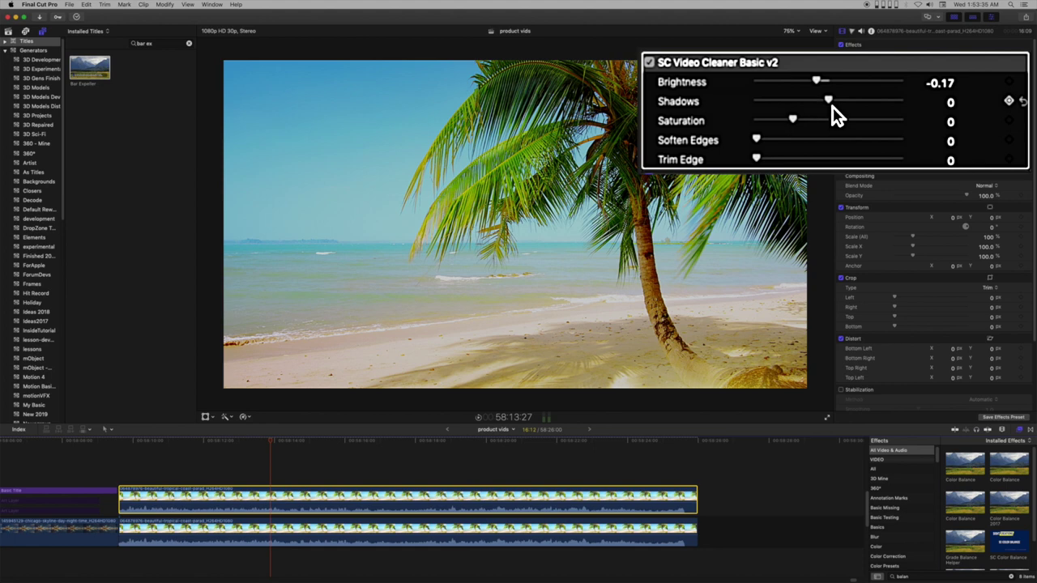
{"action": "left_click_drag", "start_coordinate": [832, 103], "coordinate": [811, 113]}
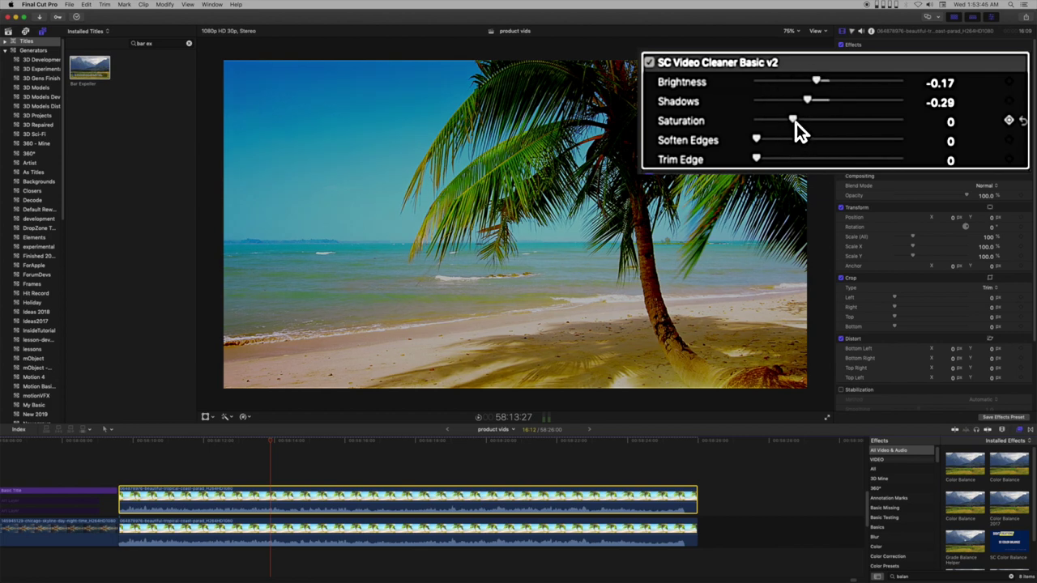
{"action": "left_click_drag", "start_coordinate": [796, 124], "coordinate": [791, 130]}
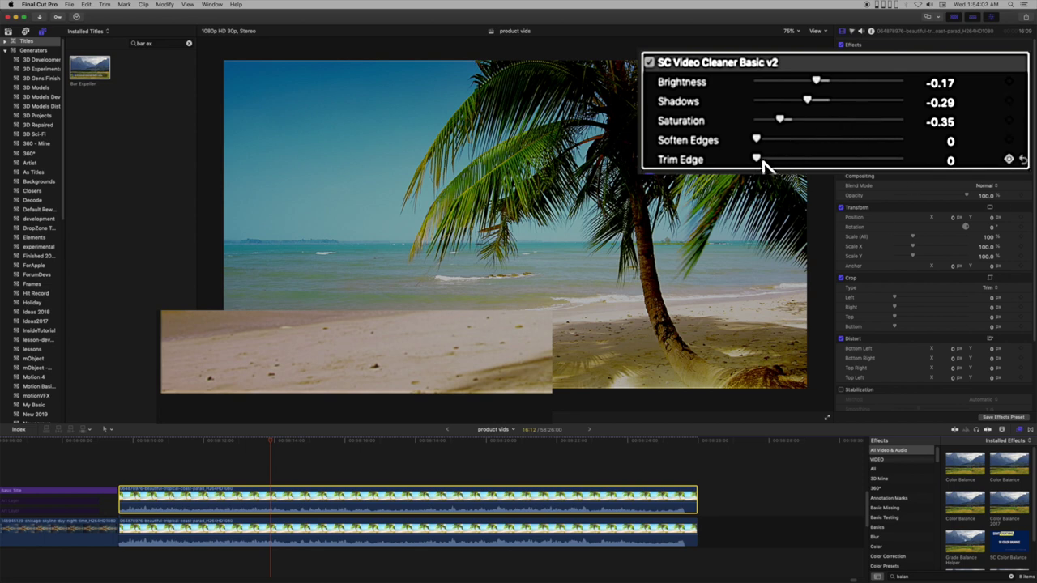
Step: Sweep the Video Cleaner Trim Edge through its range and leave it at 50.19
{"action": "left_click_drag", "start_coordinate": [762, 160], "coordinate": [741, 170]}
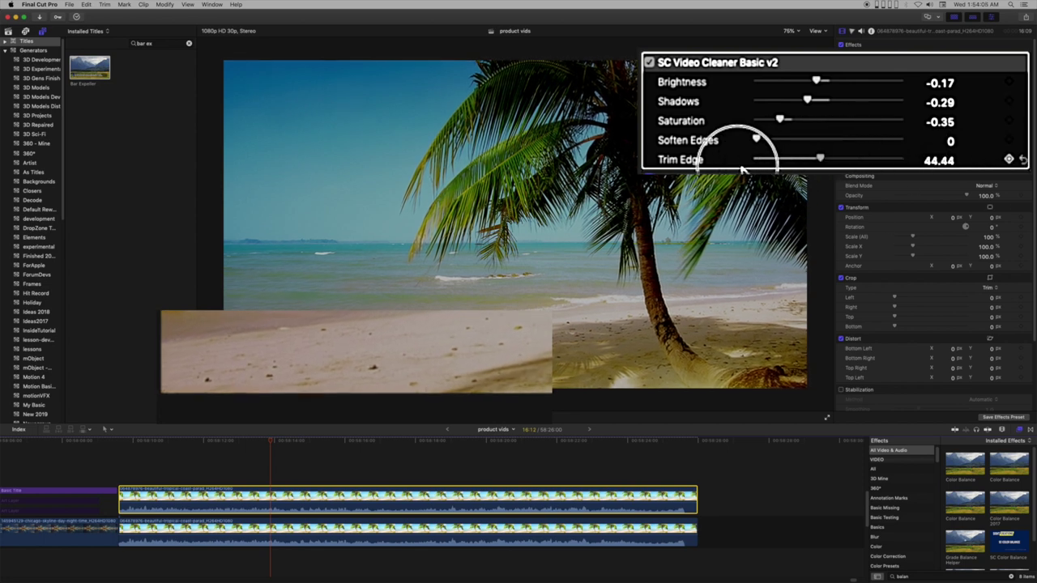
{"action": "left_click_drag", "start_coordinate": [741, 170], "coordinate": [828, 159]}
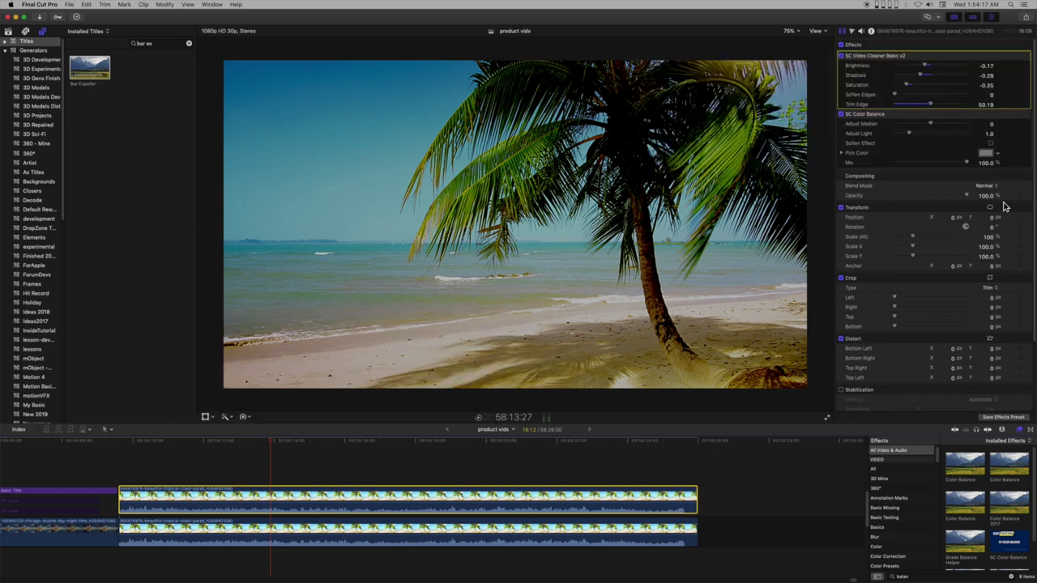
Step: Eyedrop the sand as SC Color Balance's Pick Color, then nudge the sampled colour slightly
{"action": "left_click", "coordinate": [987, 154]}
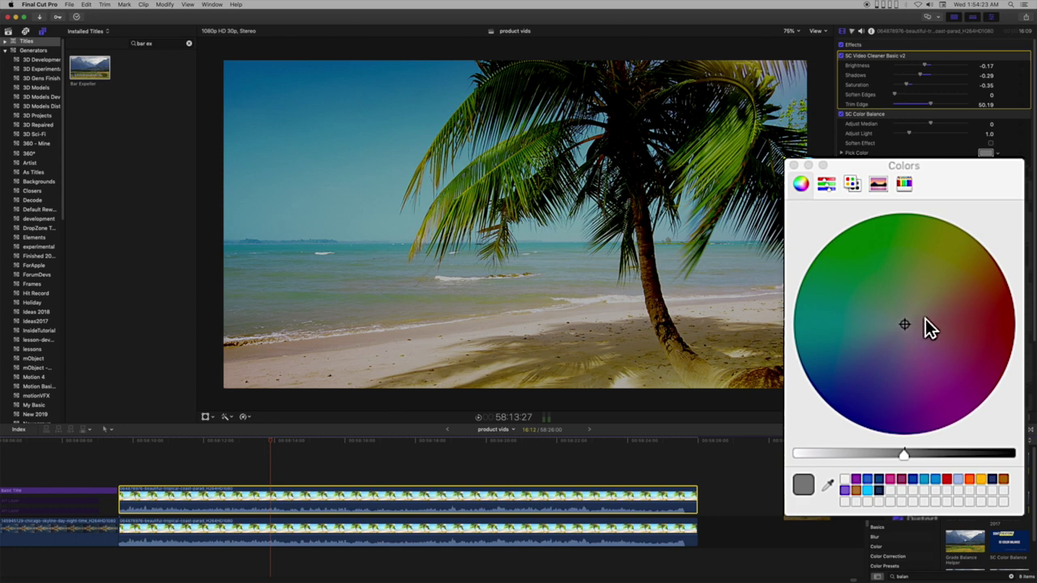
{"action": "left_click", "coordinate": [828, 486]}
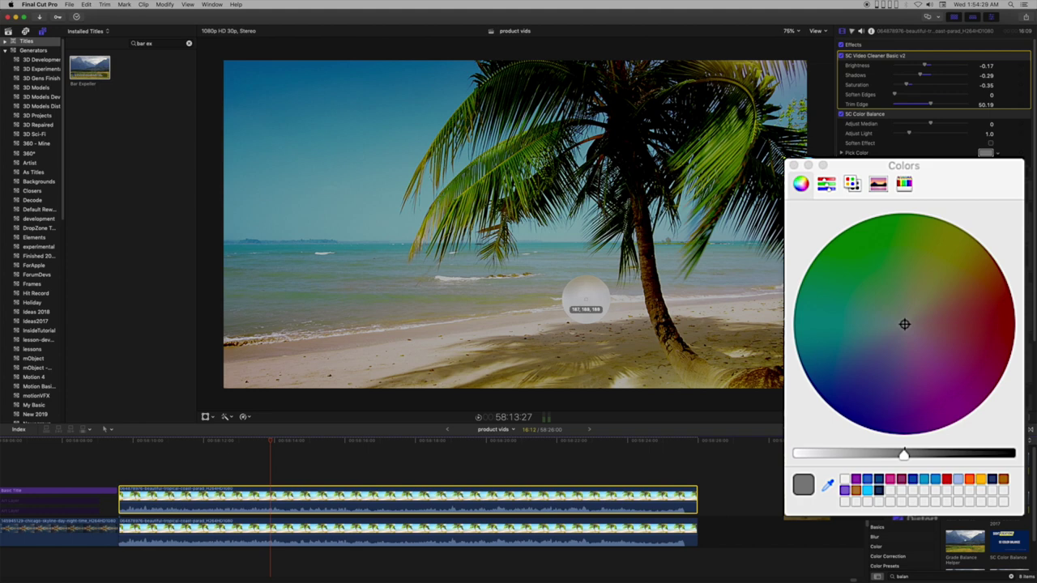
{"action": "left_click", "coordinate": [585, 301]}
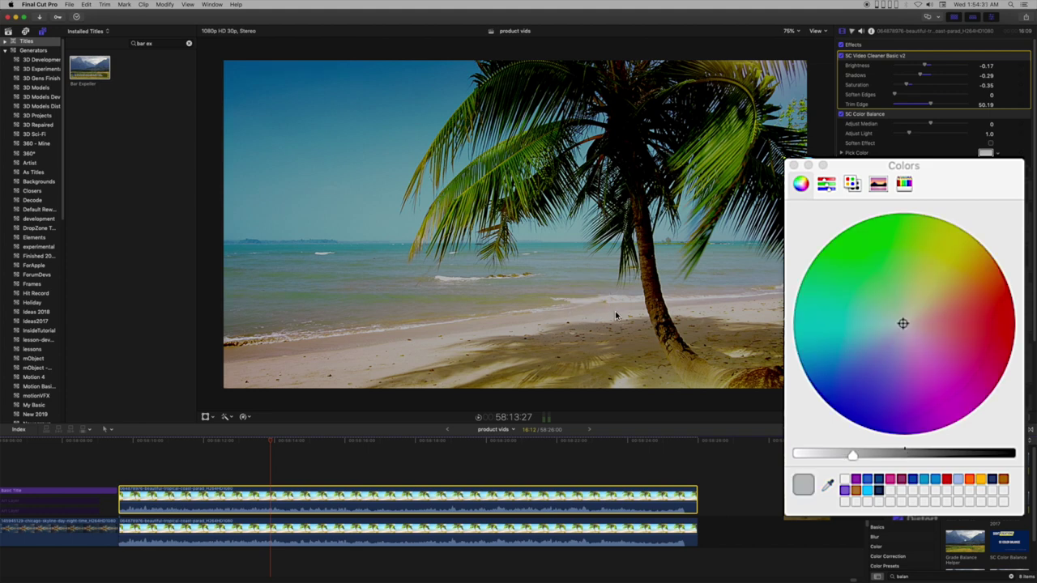
{"action": "left_click", "coordinate": [827, 484]}
{"action": "left_click", "coordinate": [829, 489]}
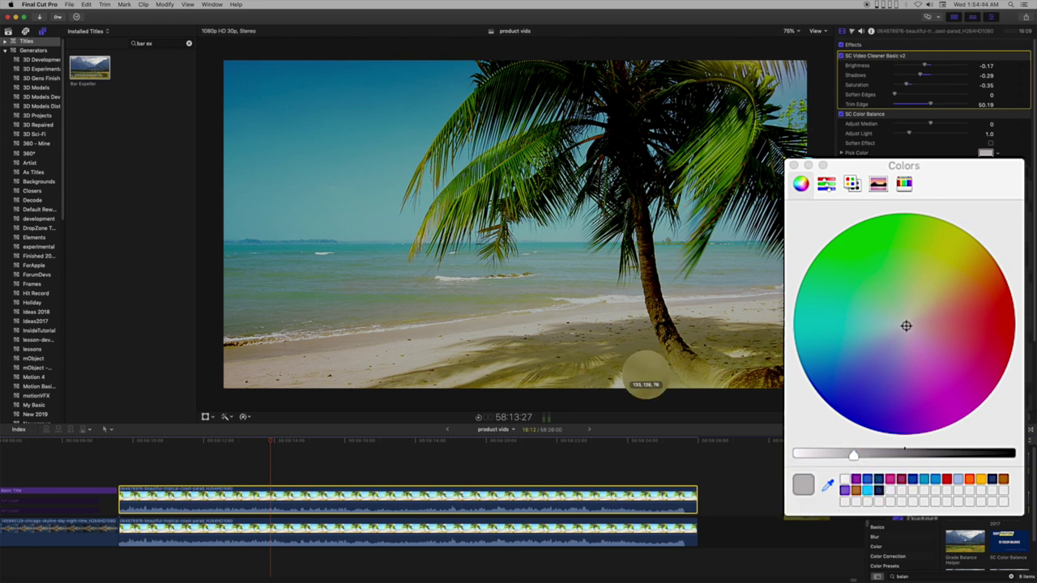
{"action": "left_click", "coordinate": [418, 339]}
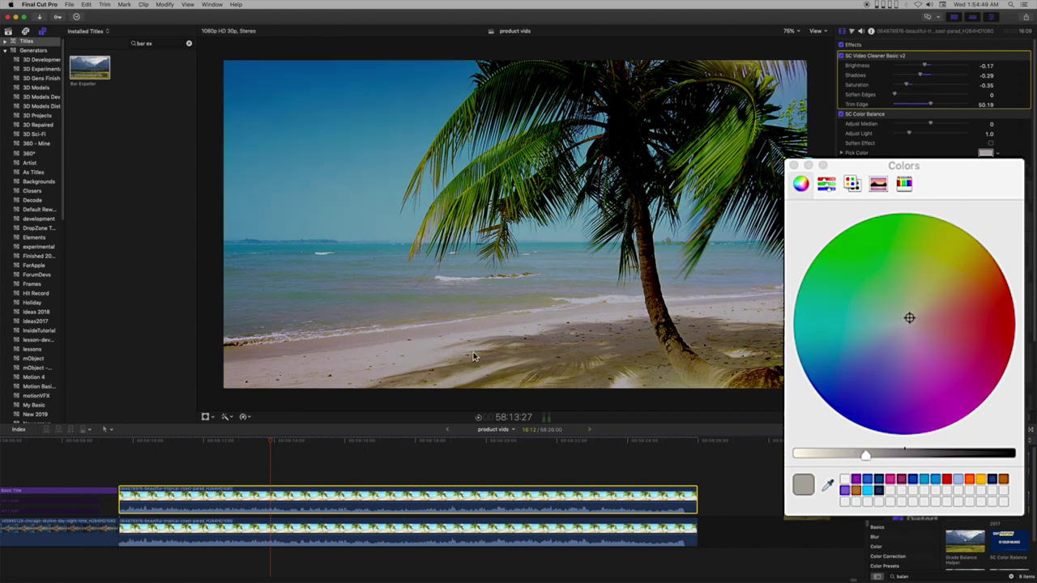
{"action": "left_click_drag", "start_coordinate": [914, 320], "coordinate": [921, 318]}
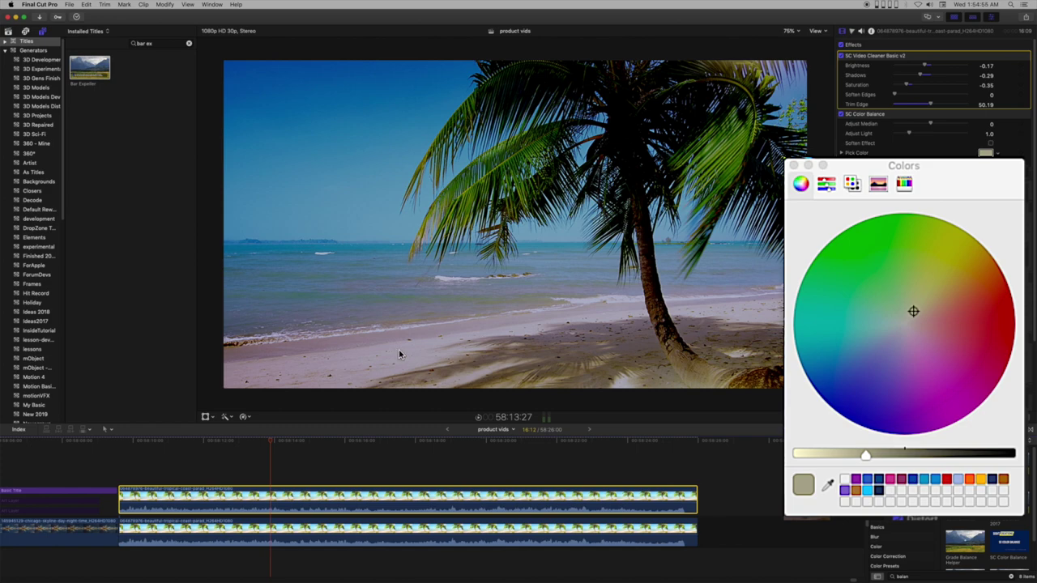
Step: Close the Colors window and set Adjust Median to 29.77 and Adjust Light to 0.73
{"action": "left_click", "coordinate": [793, 166]}
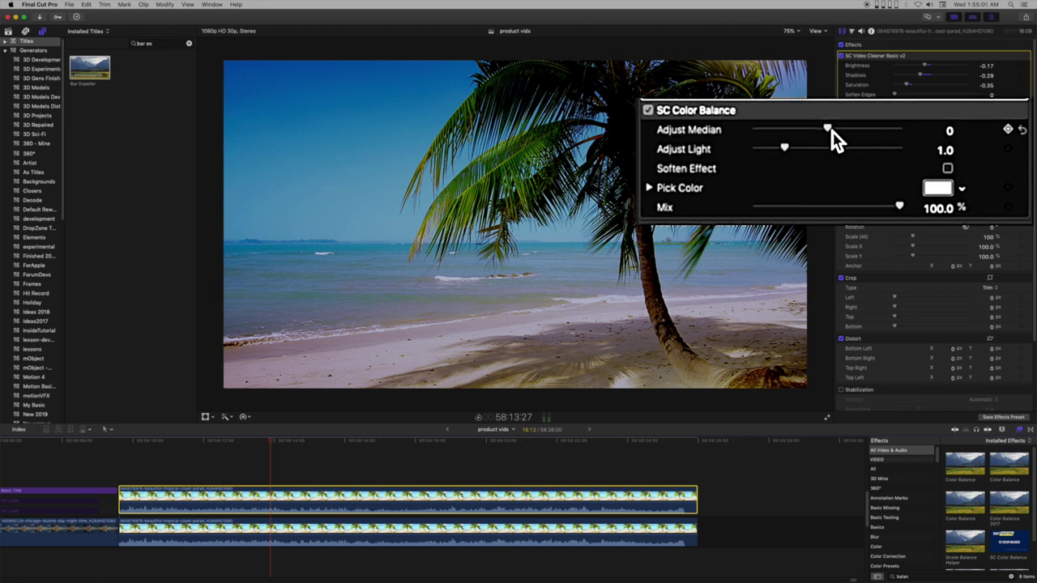
{"action": "left_click_drag", "start_coordinate": [832, 132], "coordinate": [850, 135]}
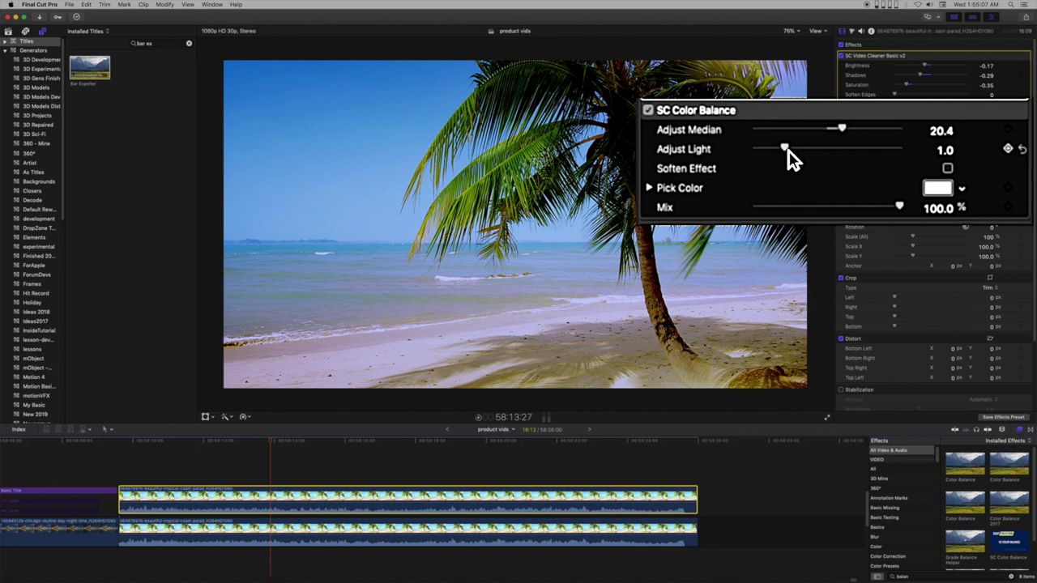
{"action": "left_click_drag", "start_coordinate": [788, 151], "coordinate": [784, 164]}
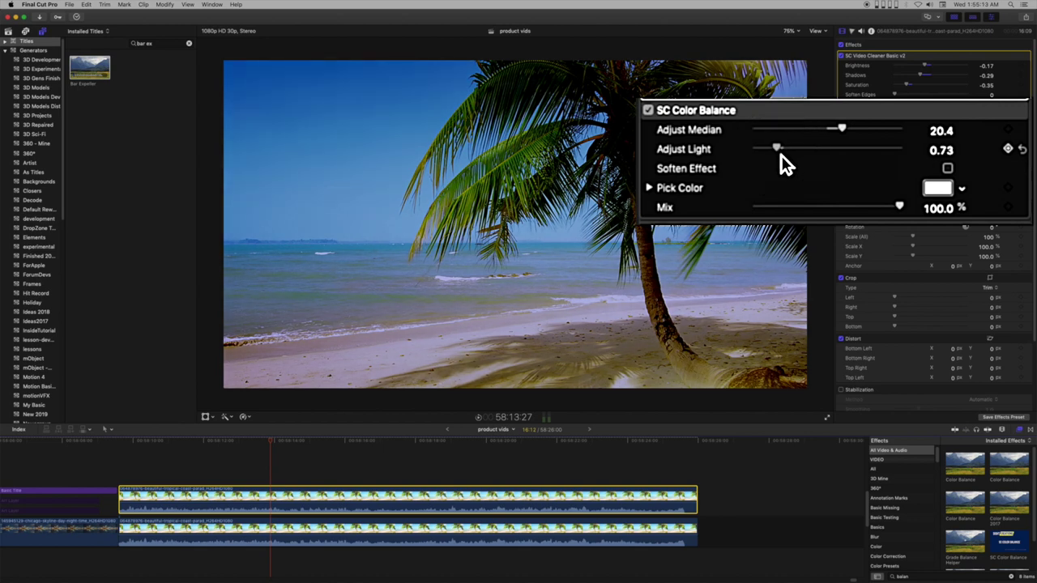
{"action": "left_click_drag", "start_coordinate": [849, 135], "coordinate": [858, 143]}
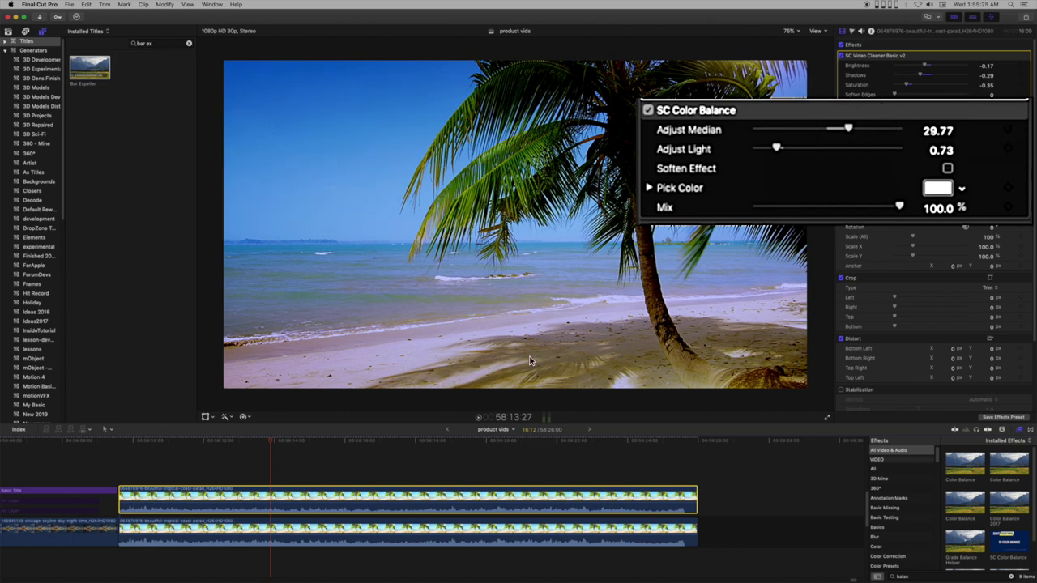
{"action": "left_click", "coordinate": [842, 46]}
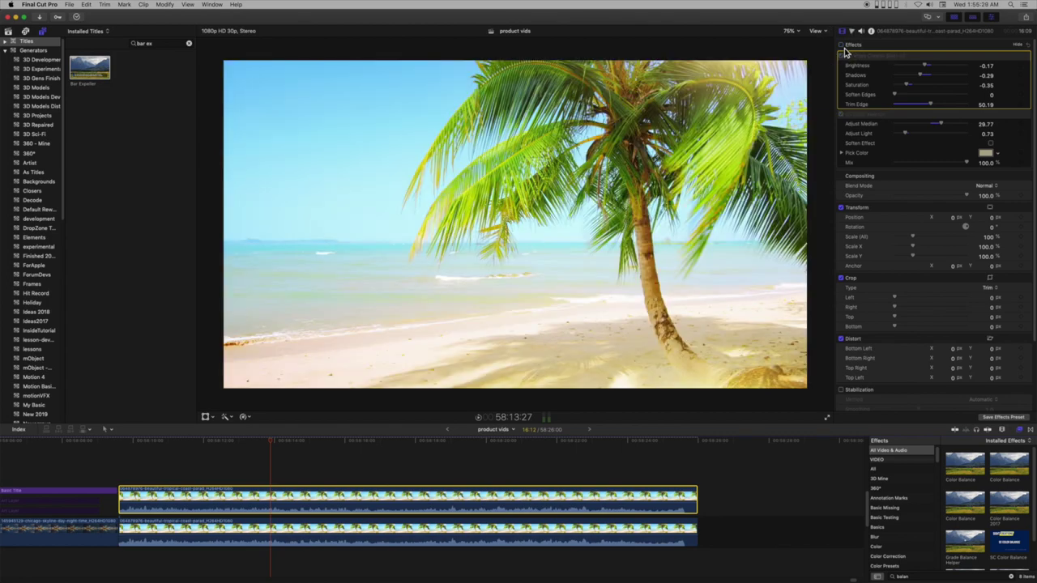
{"action": "left_click", "coordinate": [844, 48]}
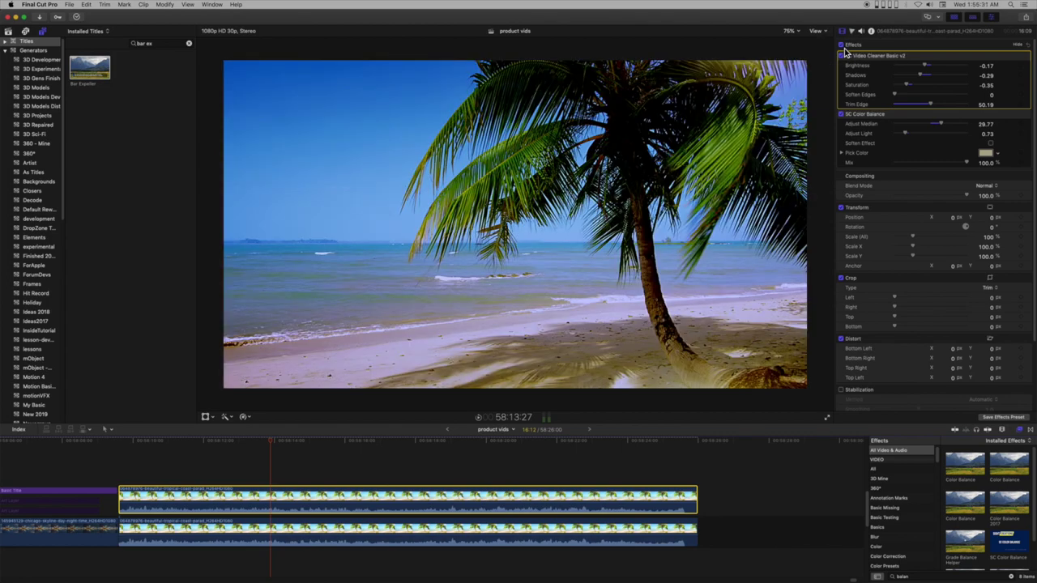
{"action": "left_click", "coordinate": [843, 46]}
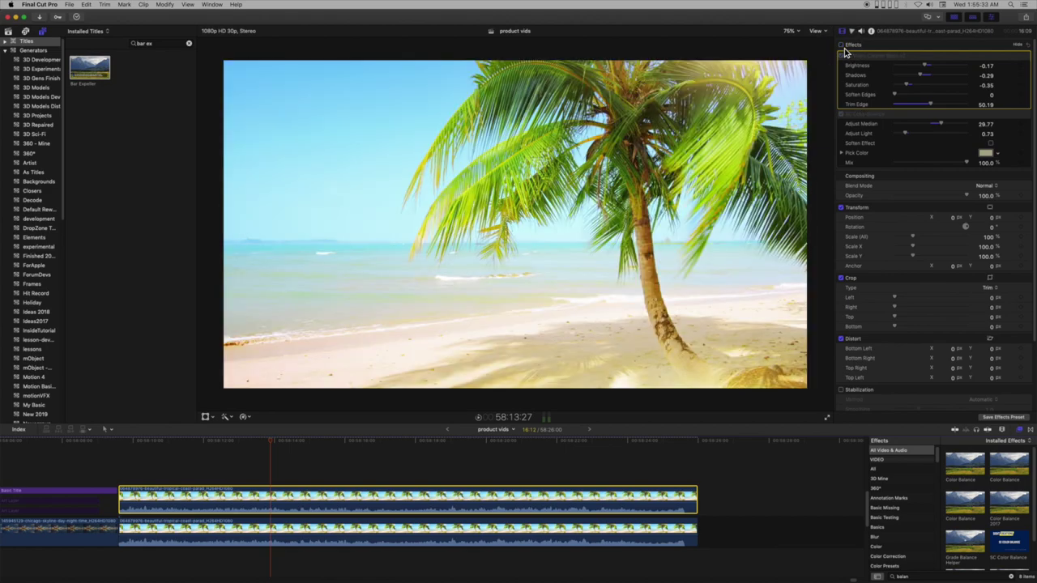
{"action": "left_click", "coordinate": [842, 46]}
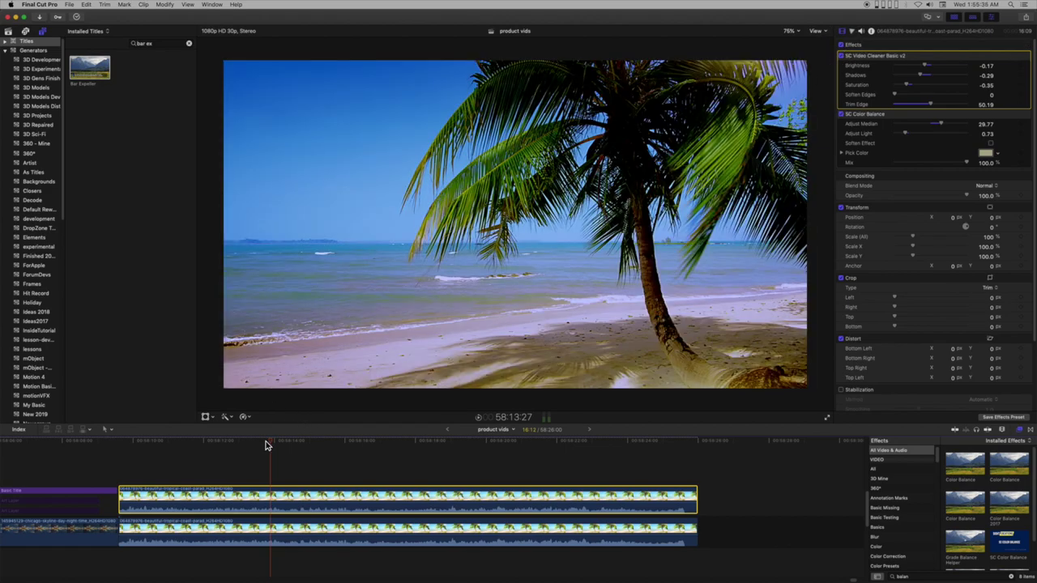
Step: Move the playhead to an earlier frame and play the graded clip backward, then forward
{"action": "left_click", "coordinate": [203, 444]}
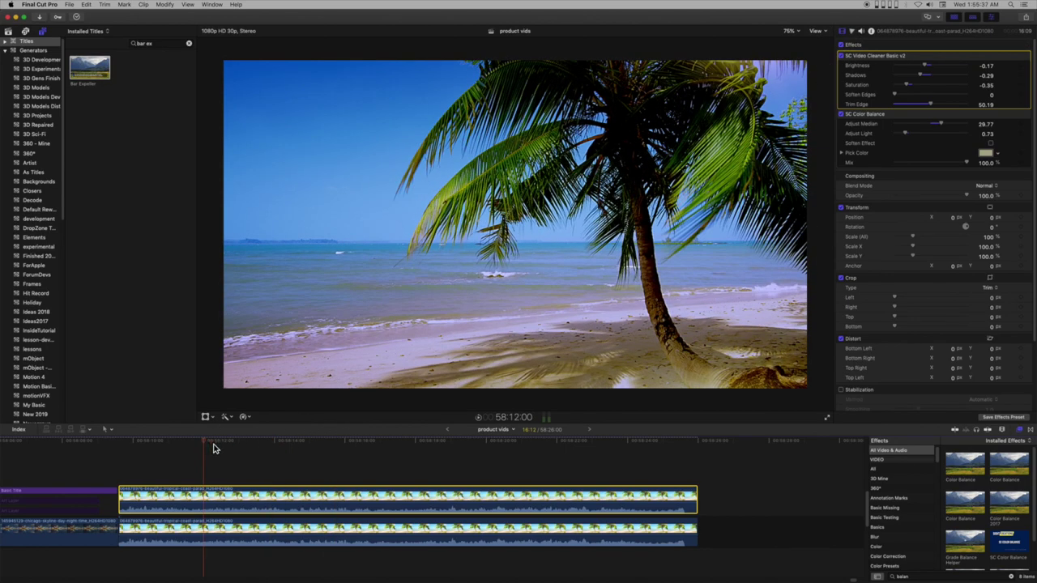
{"action": "key", "text": "j"}
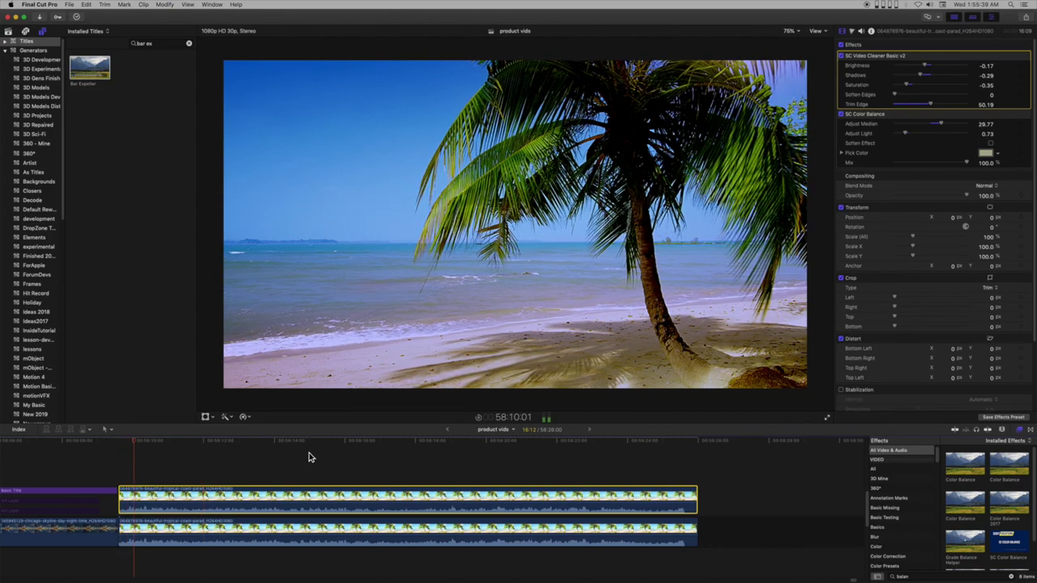
{"action": "key", "text": "l"}
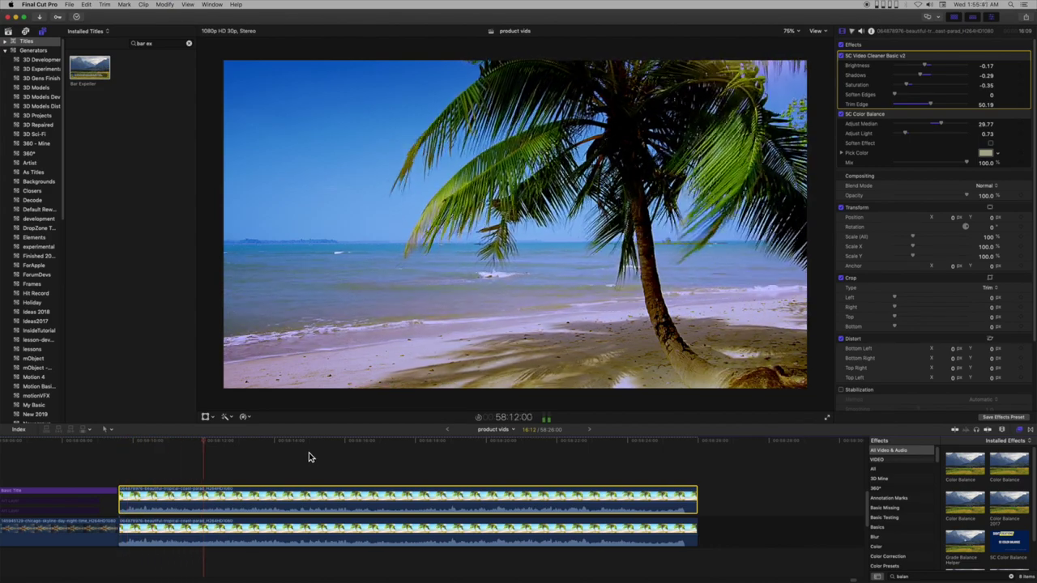